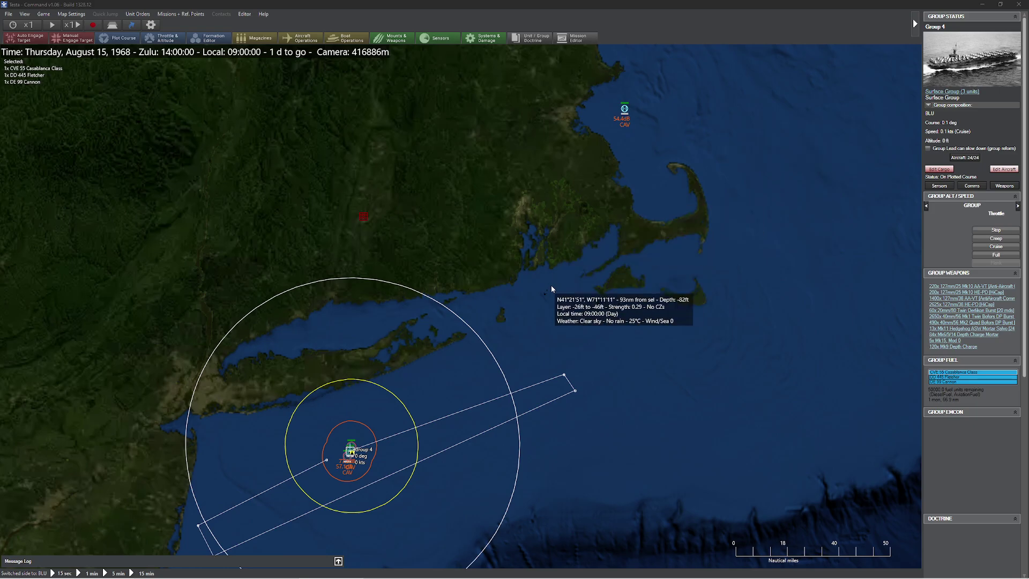
- Pan along the coast and select the enemy land installation Group 53 as the target
{"action": "left_click_drag", "start_coordinate": [559, 219], "coordinate": [596, 237]}
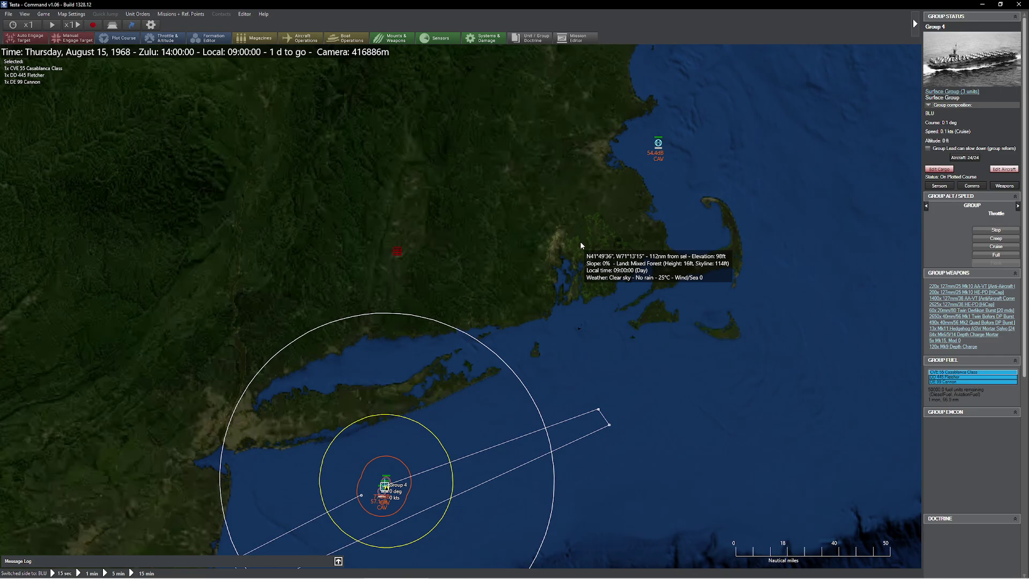
{"action": "left_click_drag", "start_coordinate": [574, 285], "coordinate": [594, 269]}
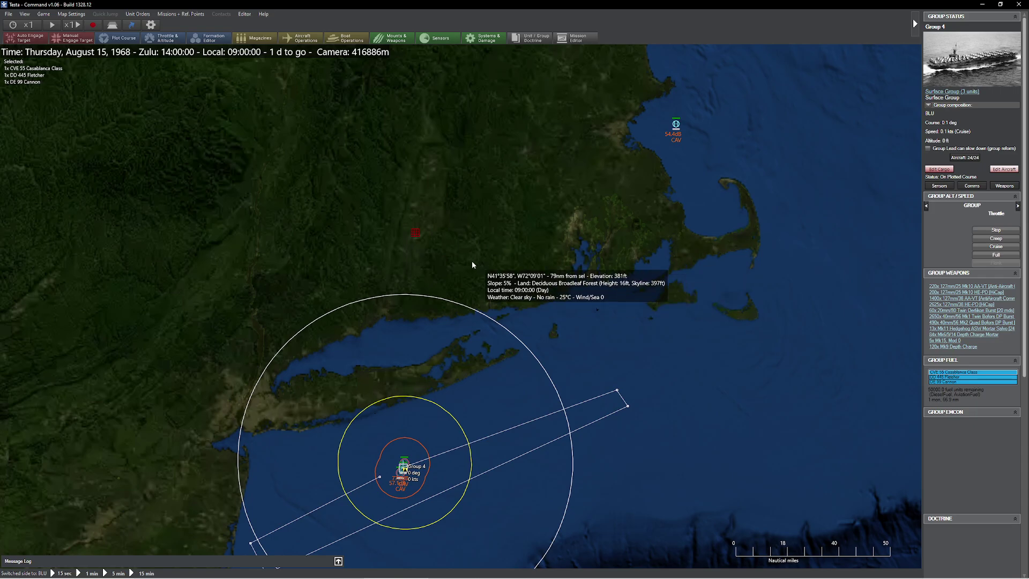
{"action": "left_click", "coordinate": [415, 233]}
- Create a new Land Strike mission named 'StrikeThis' against Group 53
{"action": "key", "text": "ctrl+F11"}
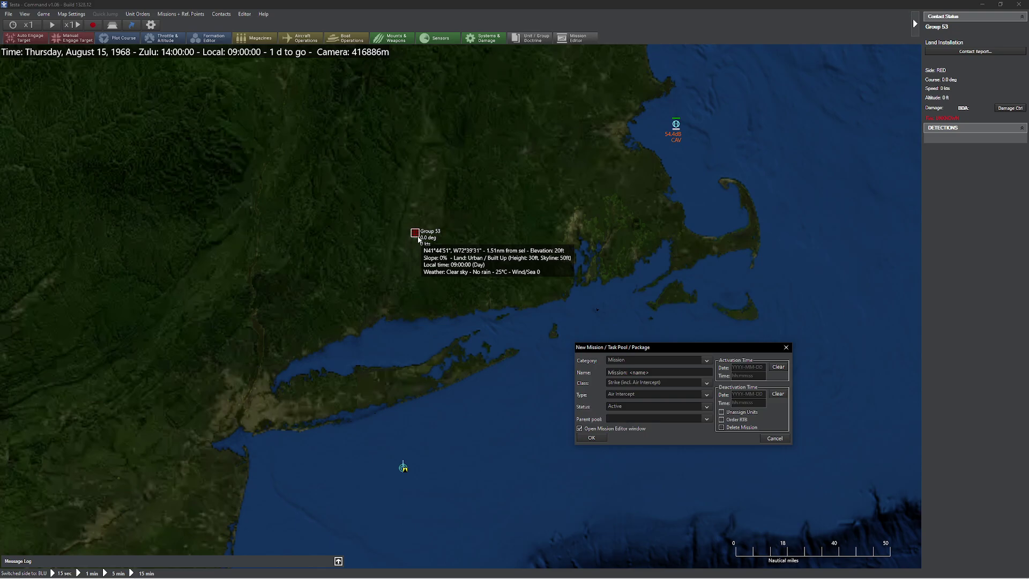
{"action": "key", "text": "Tab"}
{"action": "type", "text": "StrikeThis"}
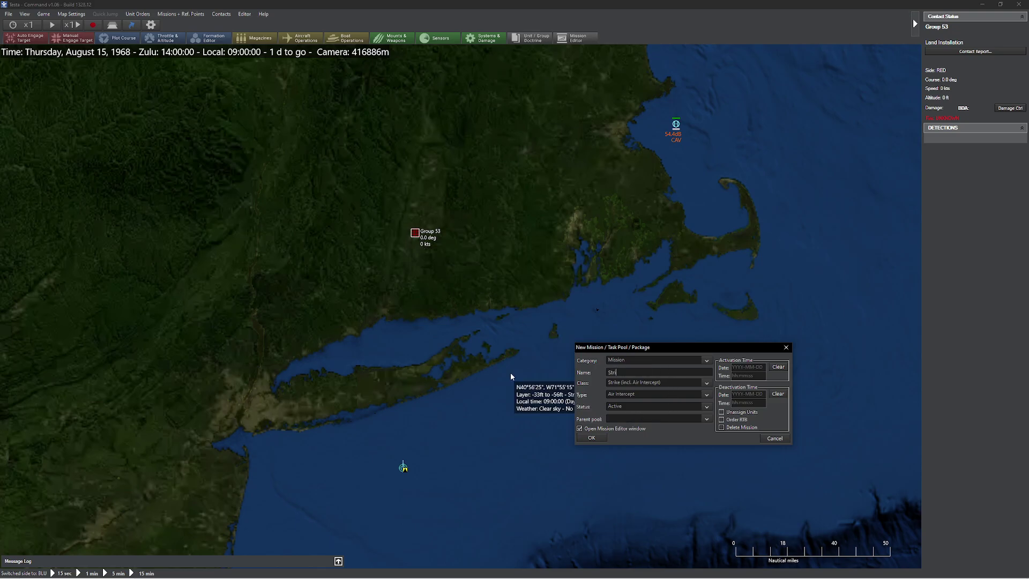
{"action": "left_click", "coordinate": [635, 401]}
{"action": "left_click", "coordinate": [622, 416]}
{"action": "left_click", "coordinate": [592, 437]}
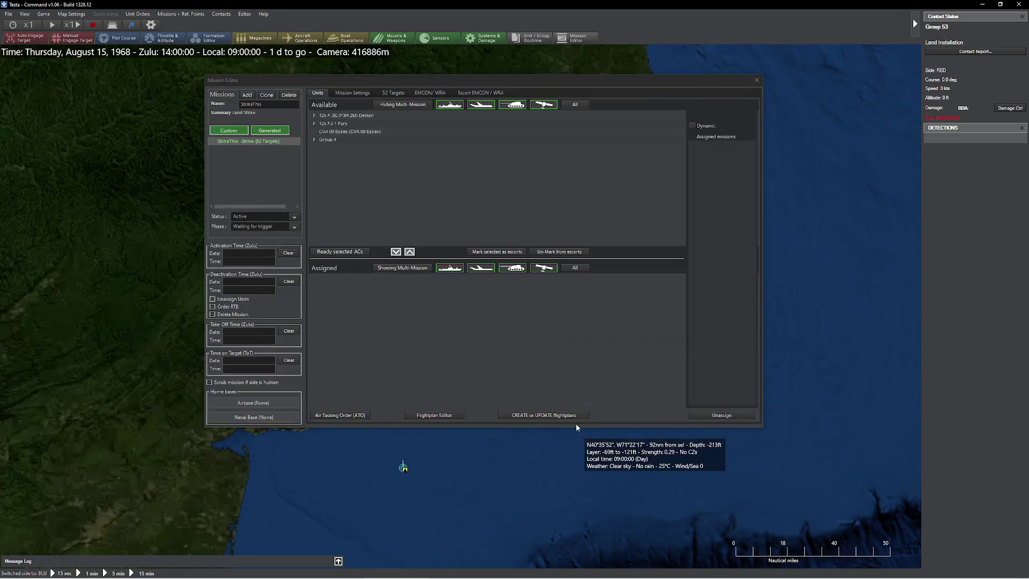
- Assign F-3C Demons ASUS #1, #10, #11 and #12 and generate flight plans as flight Viking29
{"action": "left_click", "coordinate": [315, 115]}
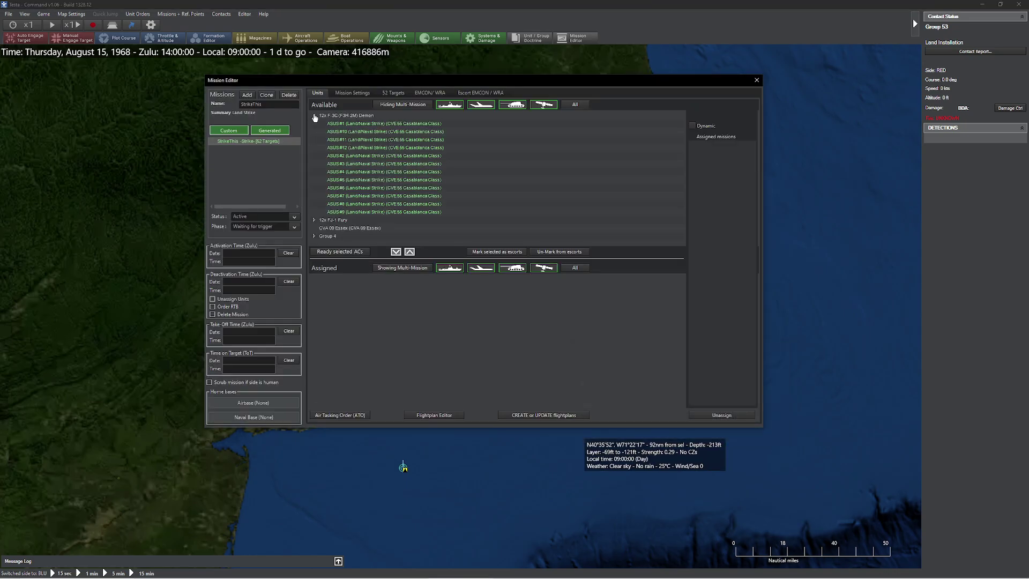
{"action": "left_click", "coordinate": [351, 123]}
{"action": "left_click", "coordinate": [360, 147], "text": "shift"}
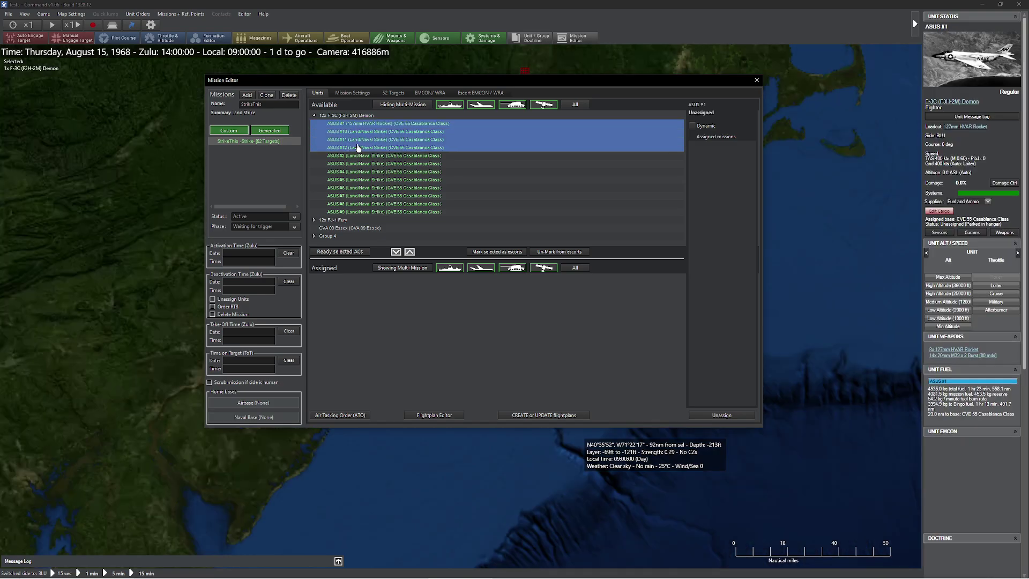
{"action": "left_click", "coordinate": [395, 251]}
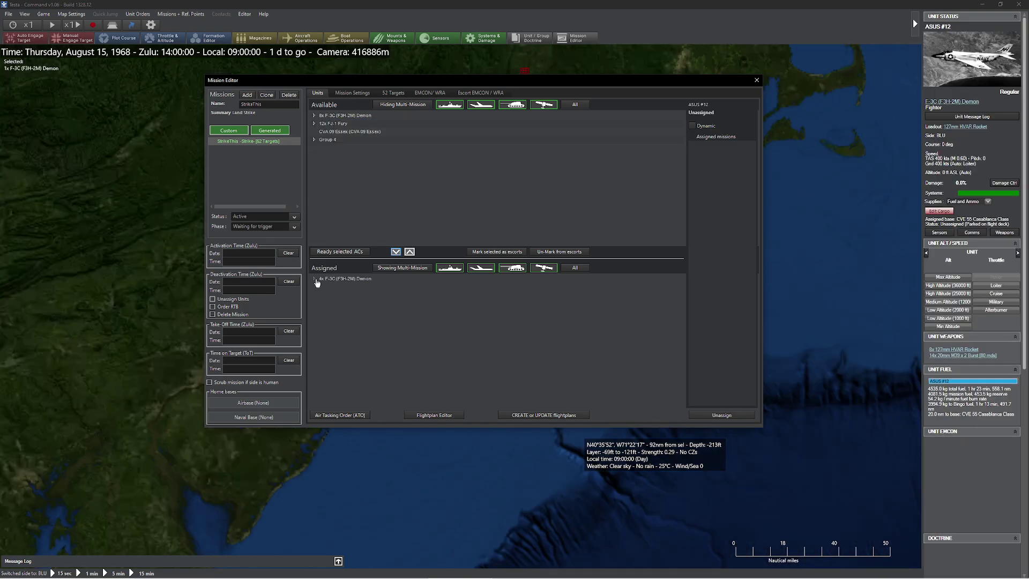
{"action": "left_click", "coordinate": [336, 279]}
{"action": "left_click", "coordinate": [568, 415]}
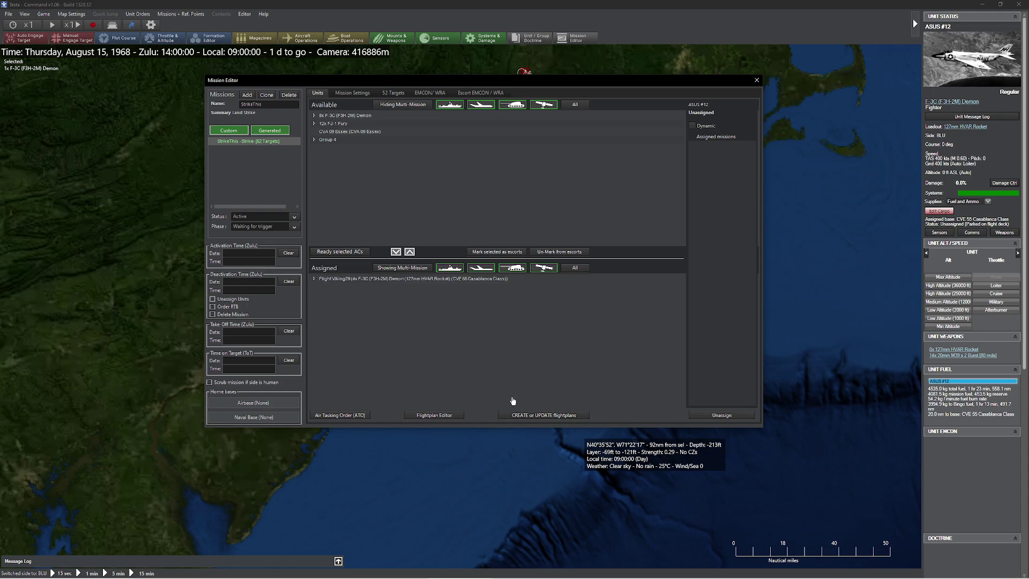
- Open Viking29's Flightplan Editor and bring its route into view
{"action": "left_click", "coordinate": [315, 282]}
{"action": "left_click", "coordinate": [314, 279]}
{"action": "left_click", "coordinate": [435, 415]}
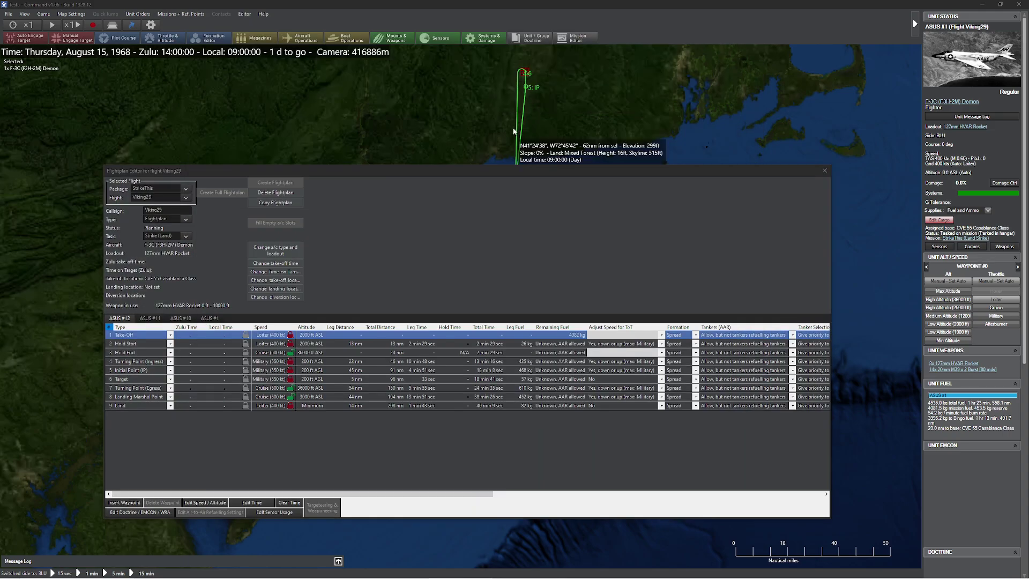
{"action": "left_click_drag", "start_coordinate": [514, 131], "coordinate": [316, 135]}
- Move the Flightplan Editor aside so Viking29's full strike route is visible on the map
{"action": "left_click_drag", "start_coordinate": [316, 171], "coordinate": [571, 161]}
{"action": "left_click_drag", "start_coordinate": [450, 143], "coordinate": [314, 264]}
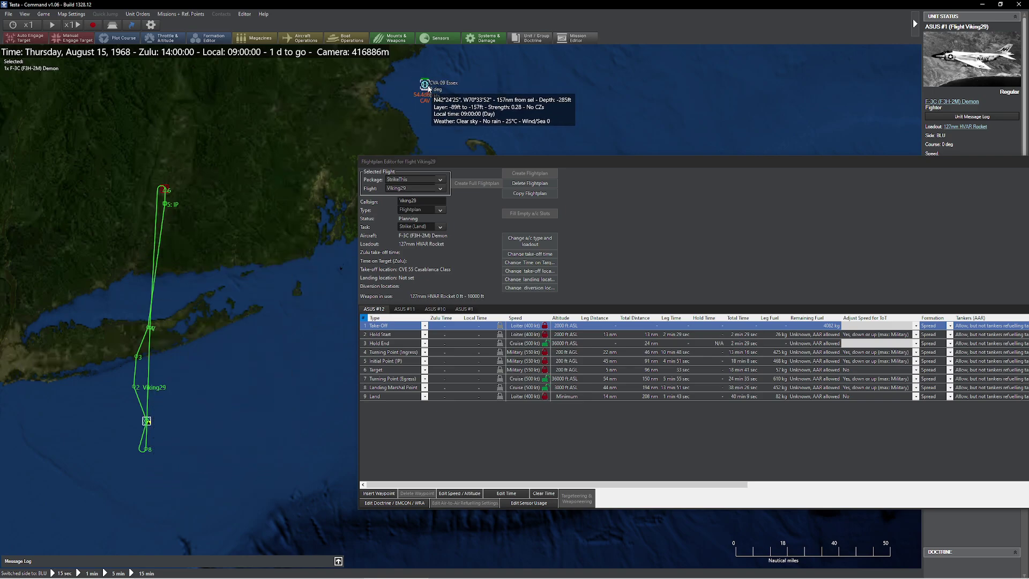
{"action": "left_click_drag", "start_coordinate": [519, 160], "coordinate": [420, 180]}
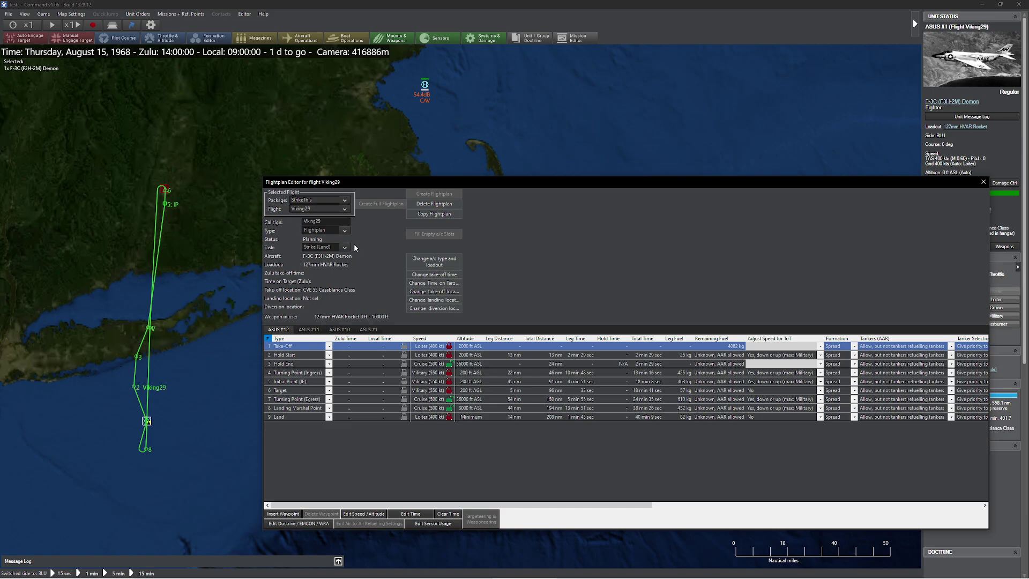
- Review the ASUS #10, #12 and #1 flight plans, then select carrier CVA 09 Essex
{"action": "left_click", "coordinate": [353, 331]}
{"action": "left_click", "coordinate": [279, 331]}
{"action": "left_click", "coordinate": [362, 332]}
{"action": "left_click", "coordinate": [285, 331]}
{"action": "left_click", "coordinate": [363, 332]}
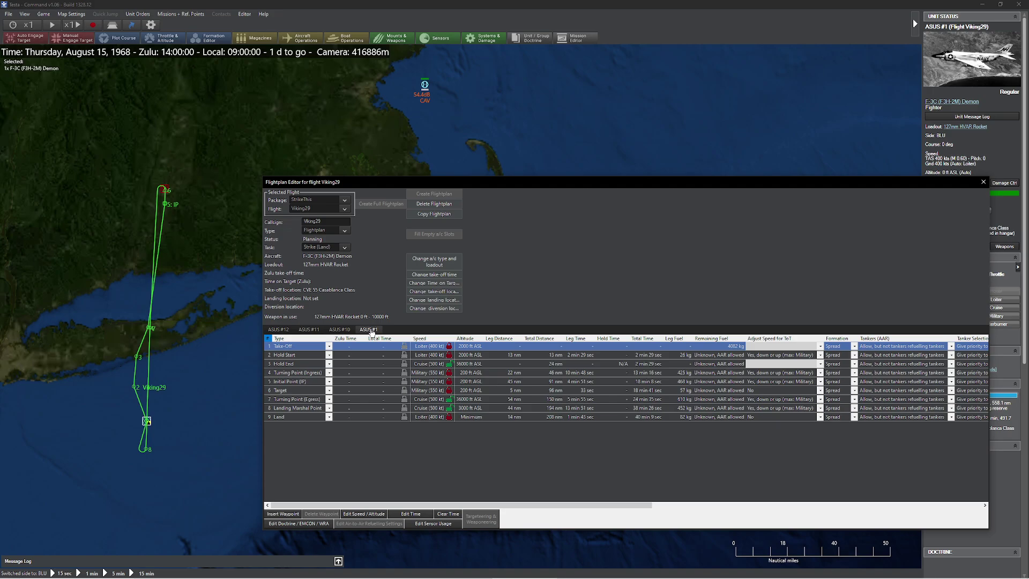
{"action": "left_click", "coordinate": [424, 87]}
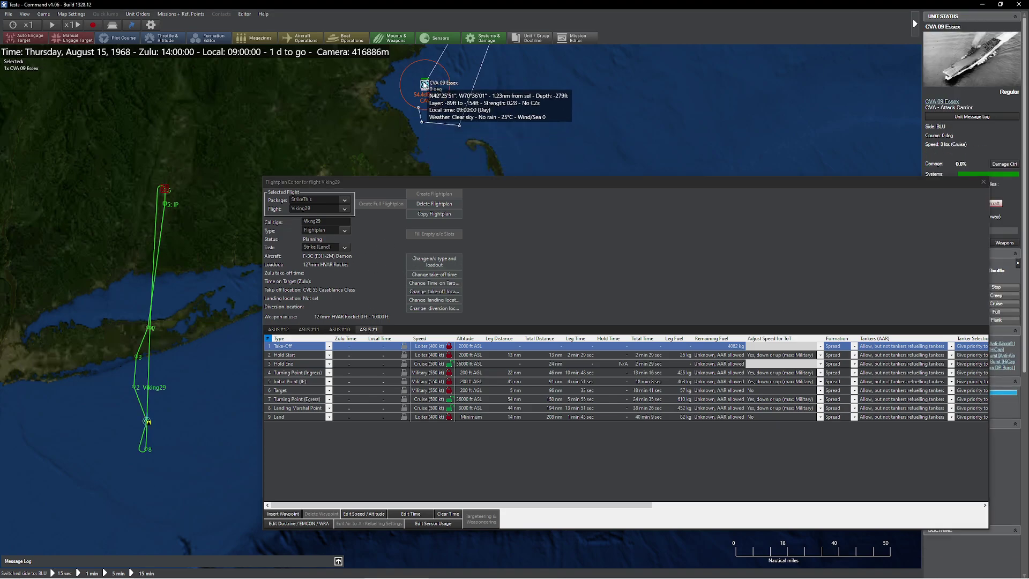
- Set Viking29's landing location to CVA 09 Essex and drag egress waypoint 7 to a new position
{"action": "left_click", "coordinate": [424, 300]}
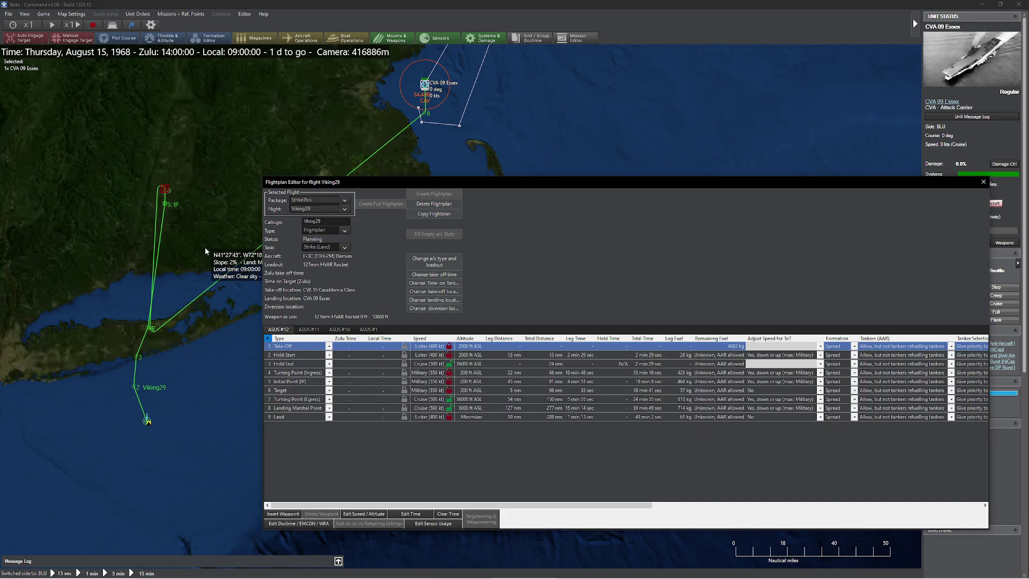
{"action": "left_click_drag", "start_coordinate": [193, 269], "coordinate": [122, 283]}
{"action": "left_click_drag", "start_coordinate": [82, 341], "coordinate": [215, 165]}
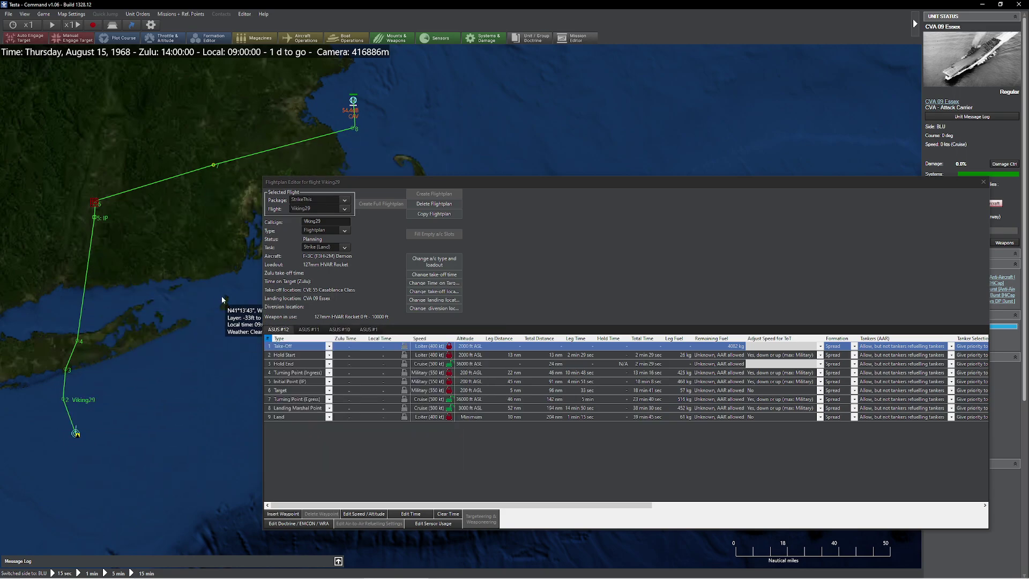
{"action": "key", "text": "Up"}
{"action": "key", "text": "Left"}
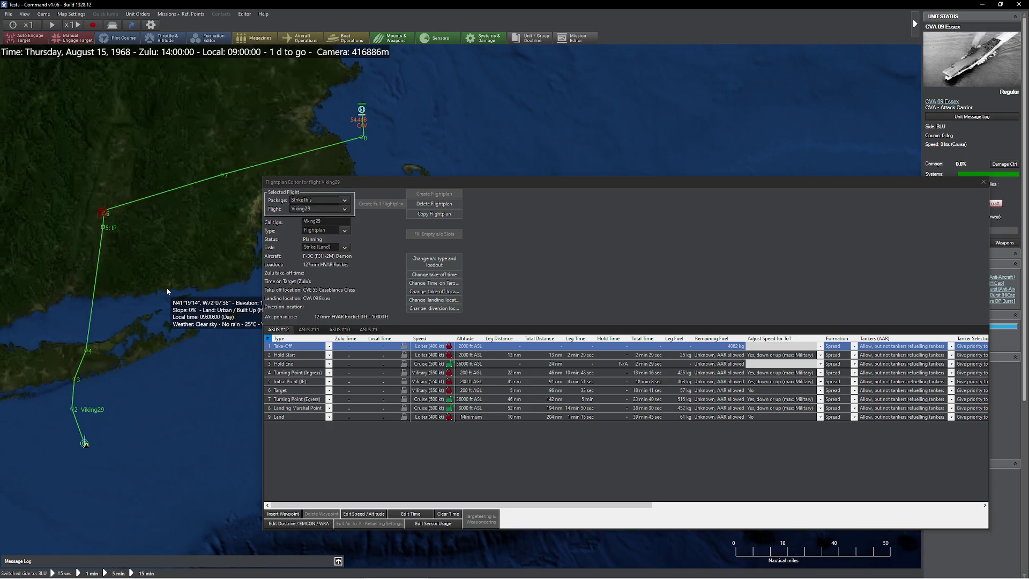
{"action": "left_click", "coordinate": [368, 331]}
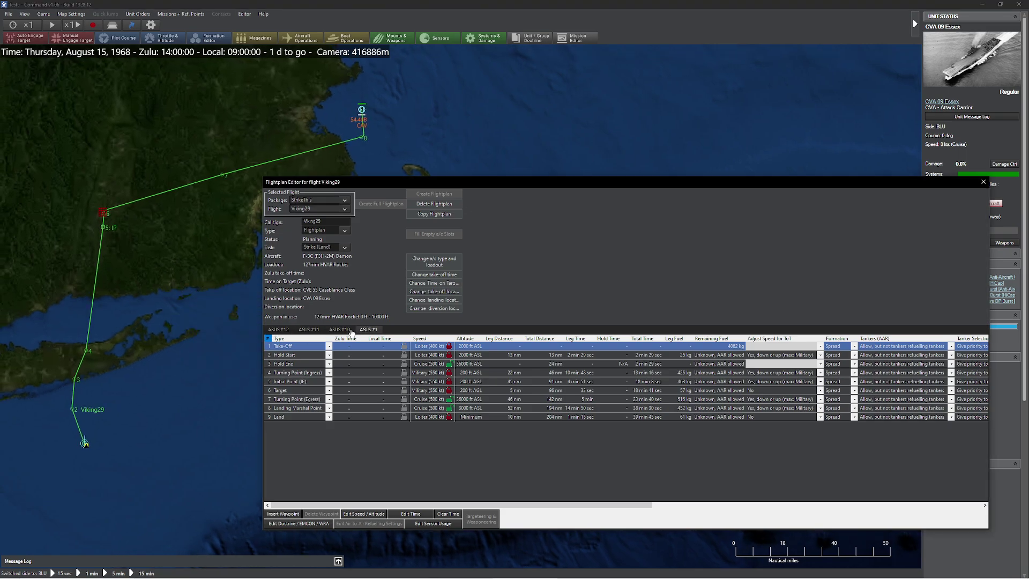
{"action": "left_click", "coordinate": [365, 331]}
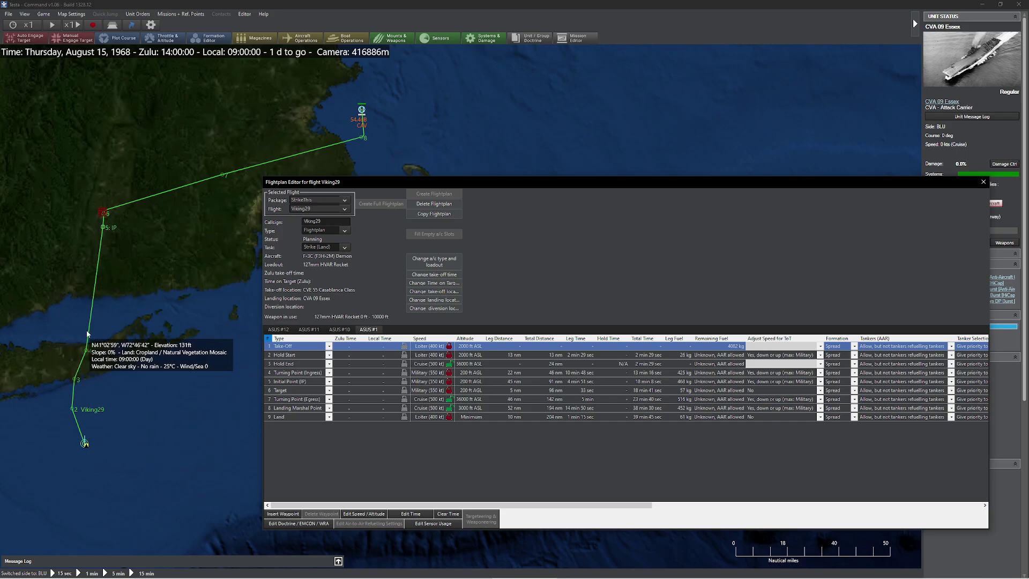
{"action": "left_click_drag", "start_coordinate": [103, 230], "coordinate": [86, 227]}
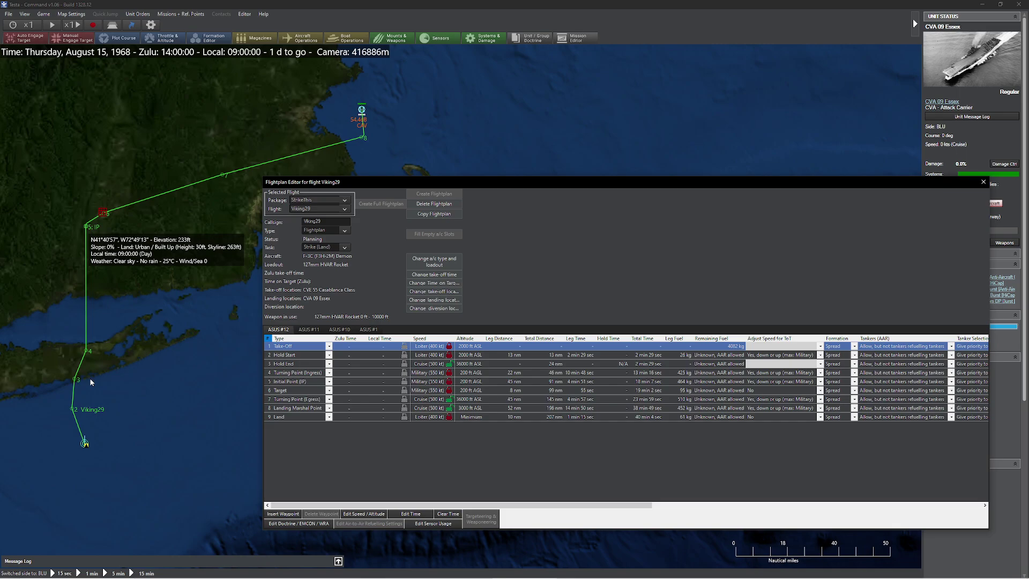
{"action": "left_click_drag", "start_coordinate": [86, 352], "coordinate": [62, 316]}
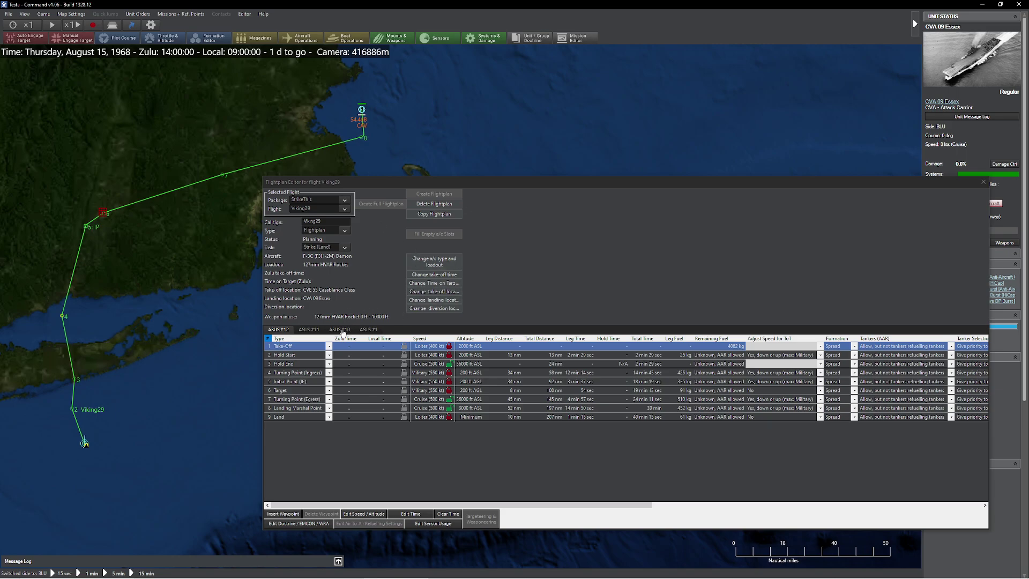
{"action": "left_click", "coordinate": [360, 111]}
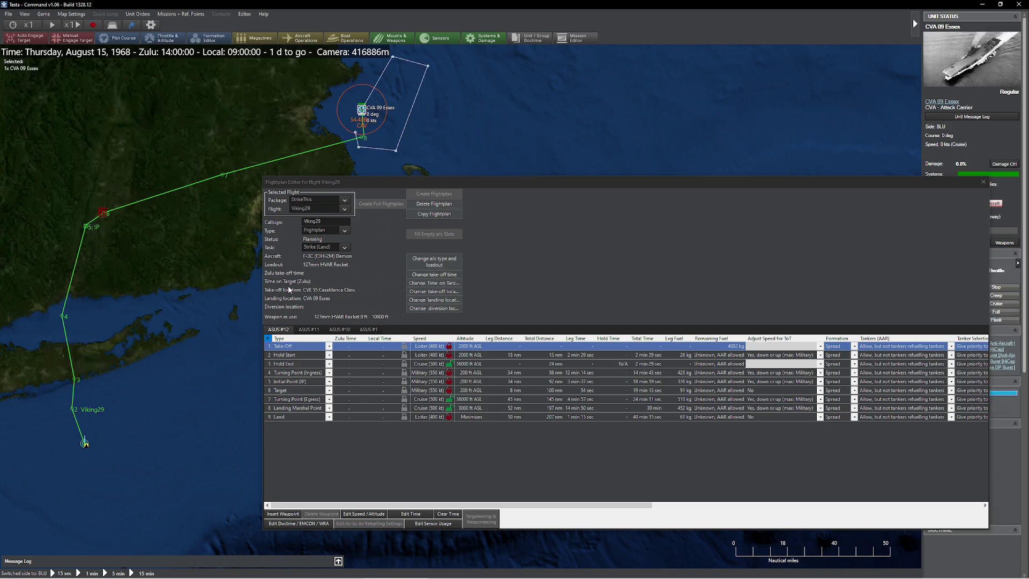
{"action": "left_click", "coordinate": [428, 298]}
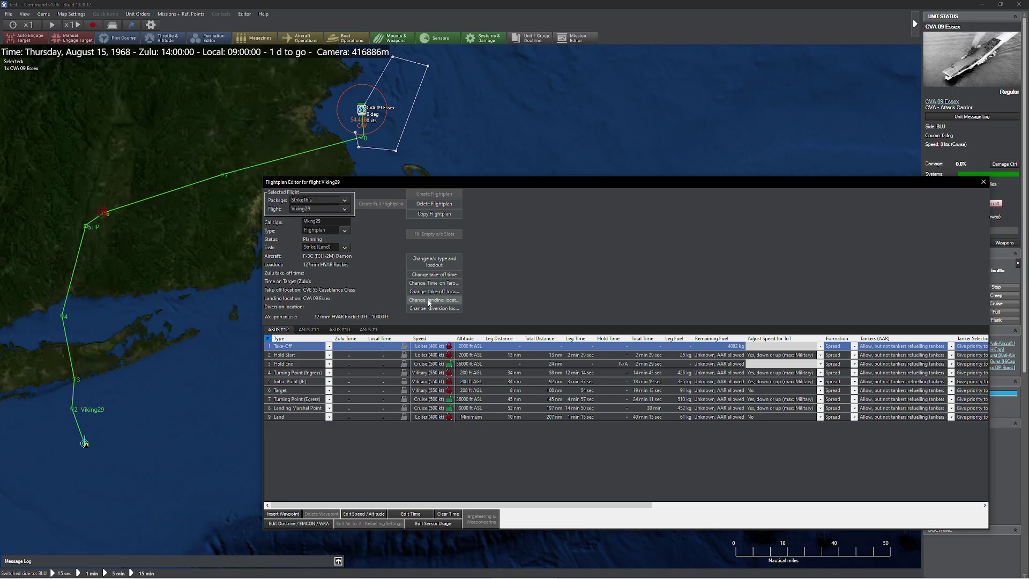
{"action": "left_click", "coordinate": [307, 330]}
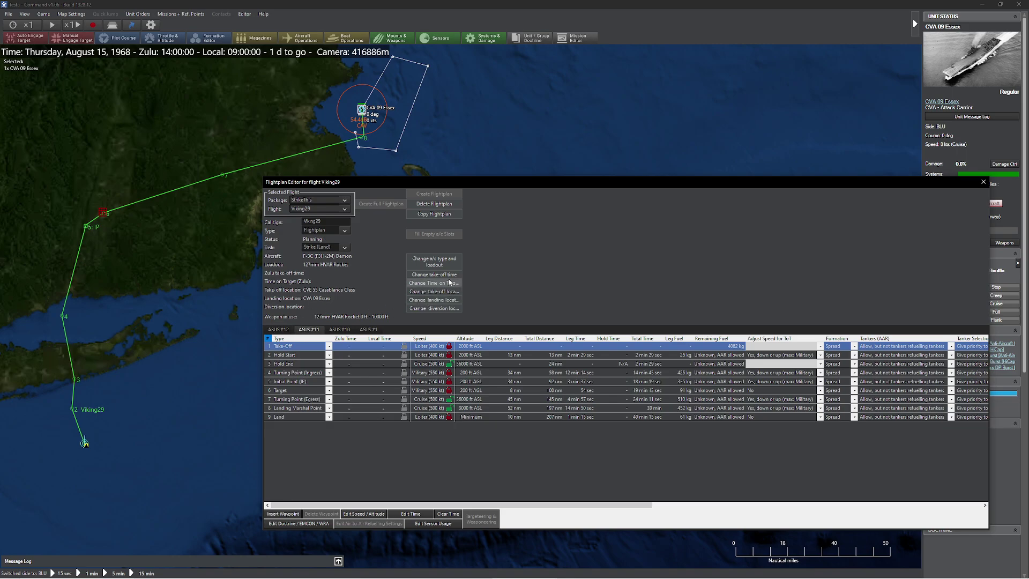
{"action": "left_click", "coordinate": [338, 330]}
{"action": "left_click", "coordinate": [368, 329]}
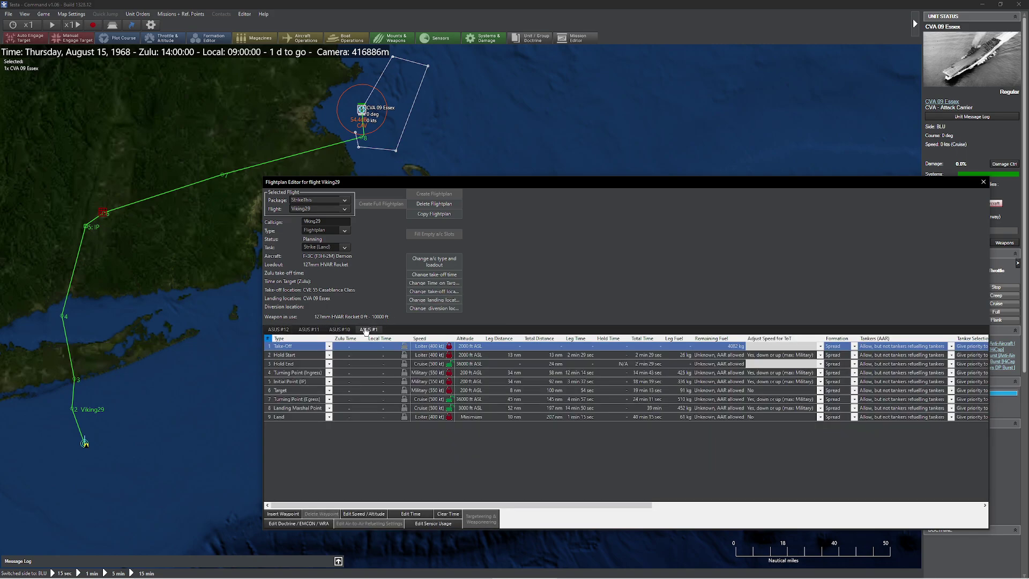
{"action": "left_click", "coordinate": [423, 294]}
{"action": "left_click", "coordinate": [437, 216]}
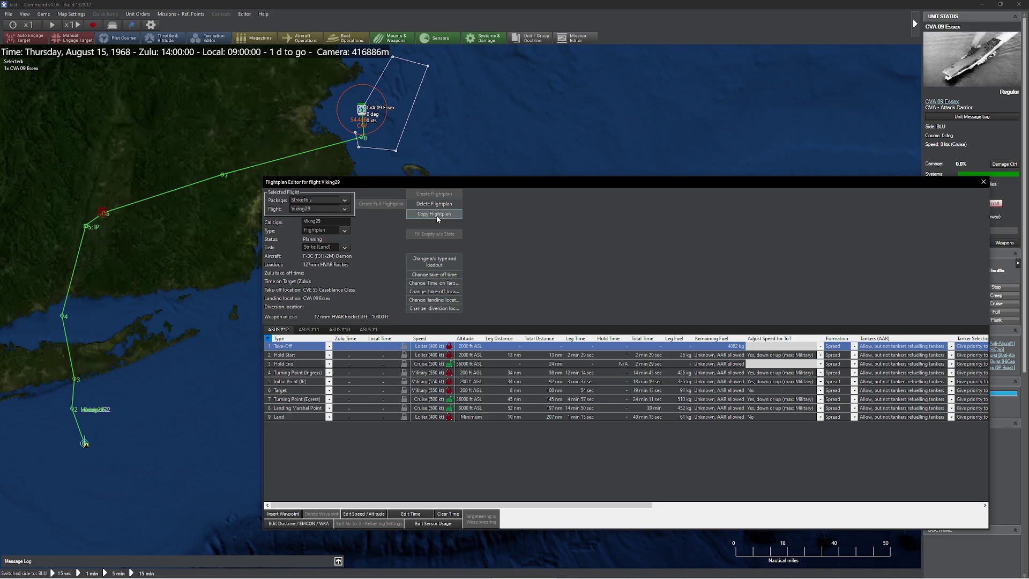
- Assign the eight remaining F-3C Demons to StrikeThis and select the Hammer72 flight
{"action": "left_click", "coordinate": [983, 183]}
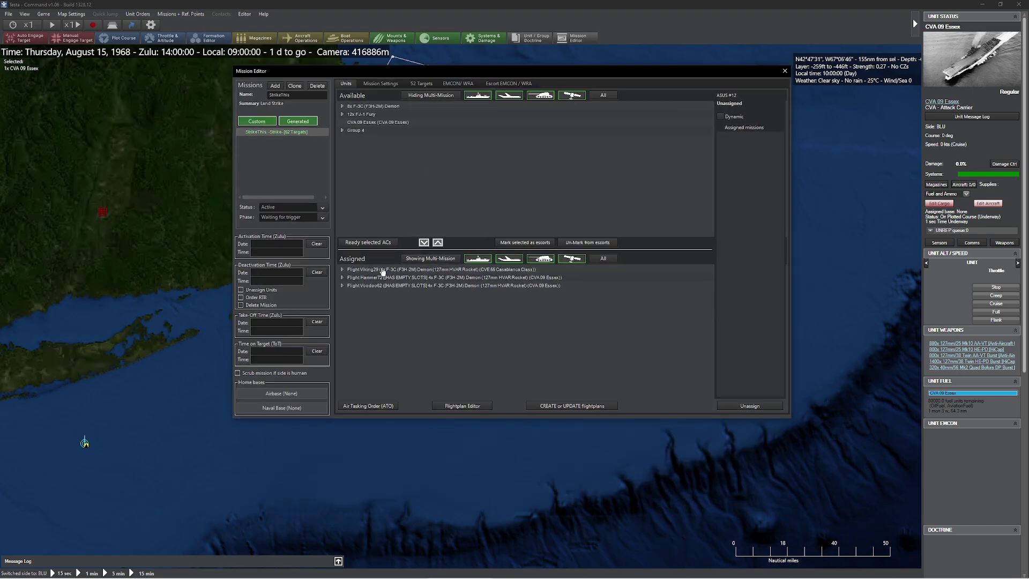
{"action": "left_click", "coordinate": [365, 112]}
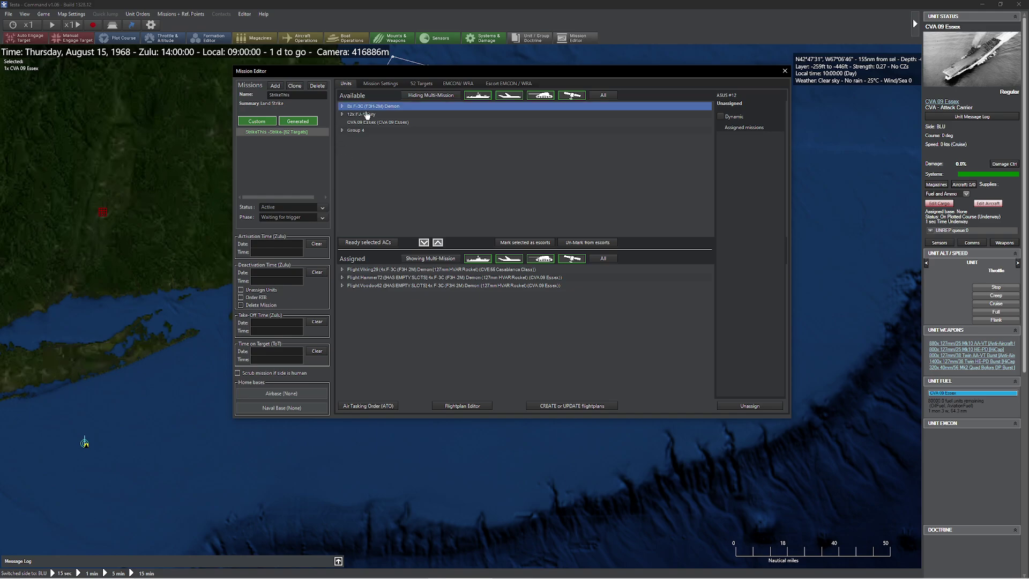
{"action": "left_click", "coordinate": [424, 242]}
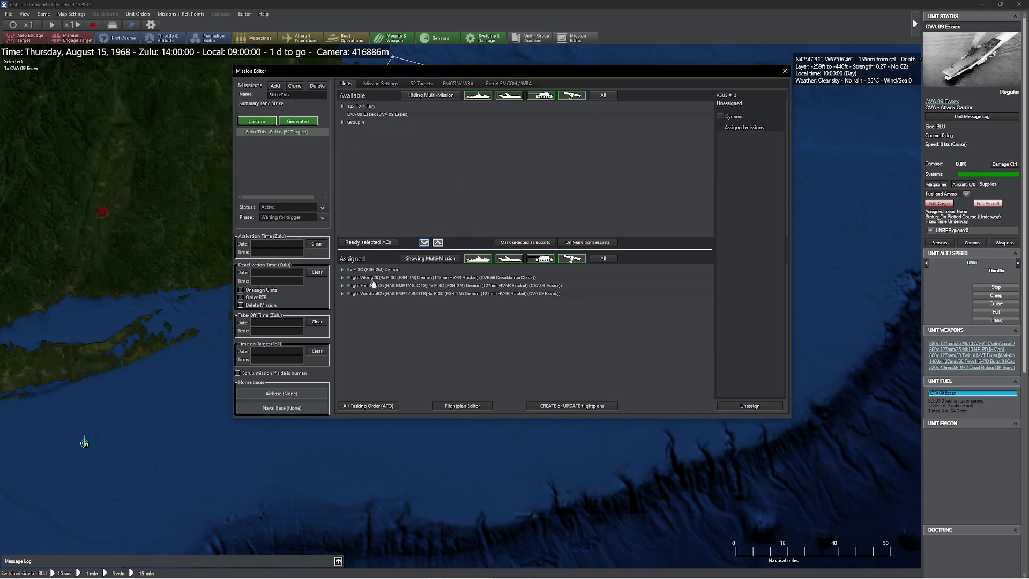
{"action": "left_click", "coordinate": [398, 286]}
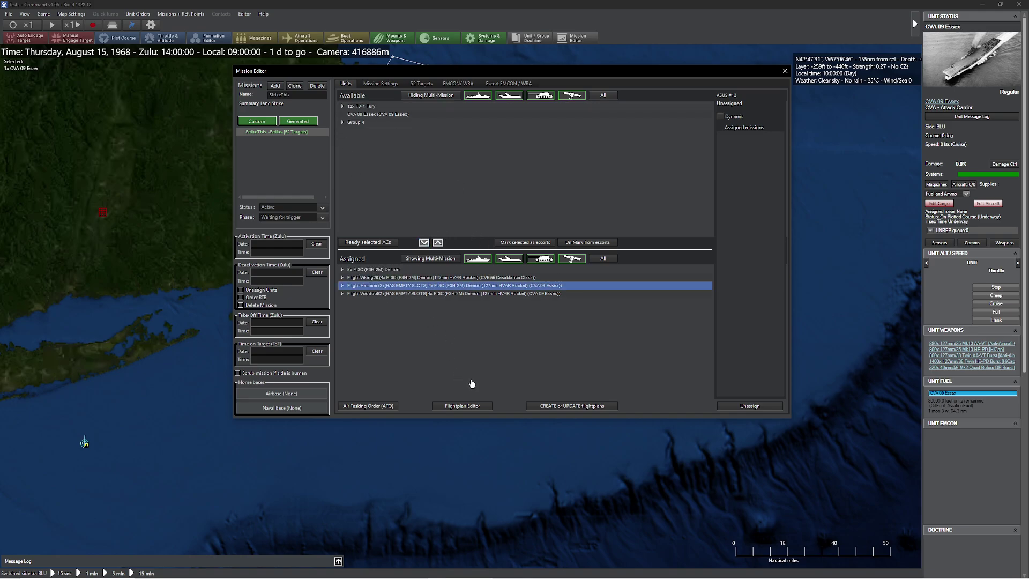
- Fill Hammer72 and Voodoo62's empty aircraft slots with the copied Viking29 plan, then close the editors
{"action": "left_click", "coordinate": [461, 406]}
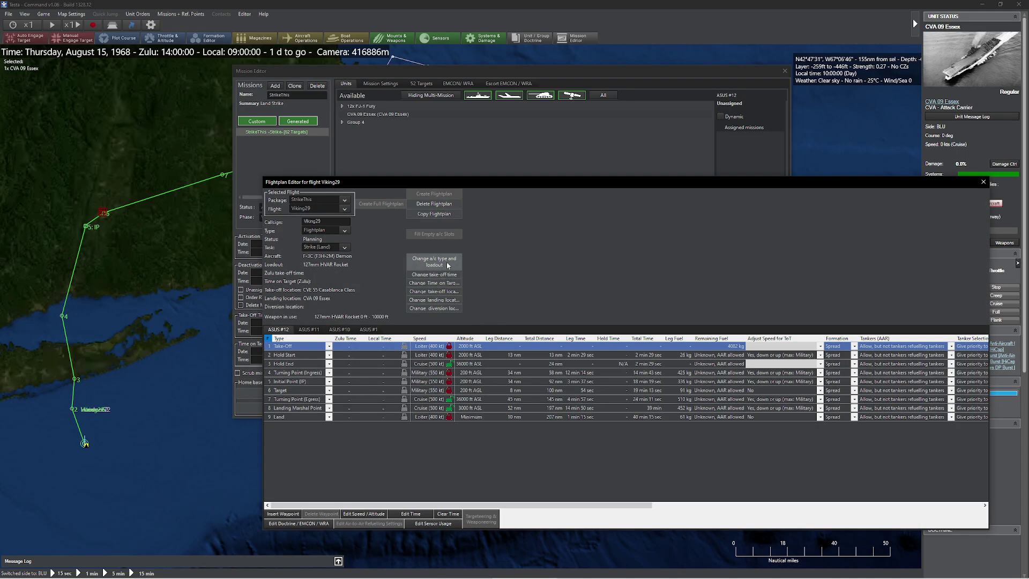
{"action": "left_click", "coordinate": [316, 208]}
{"action": "left_click", "coordinate": [308, 224]}
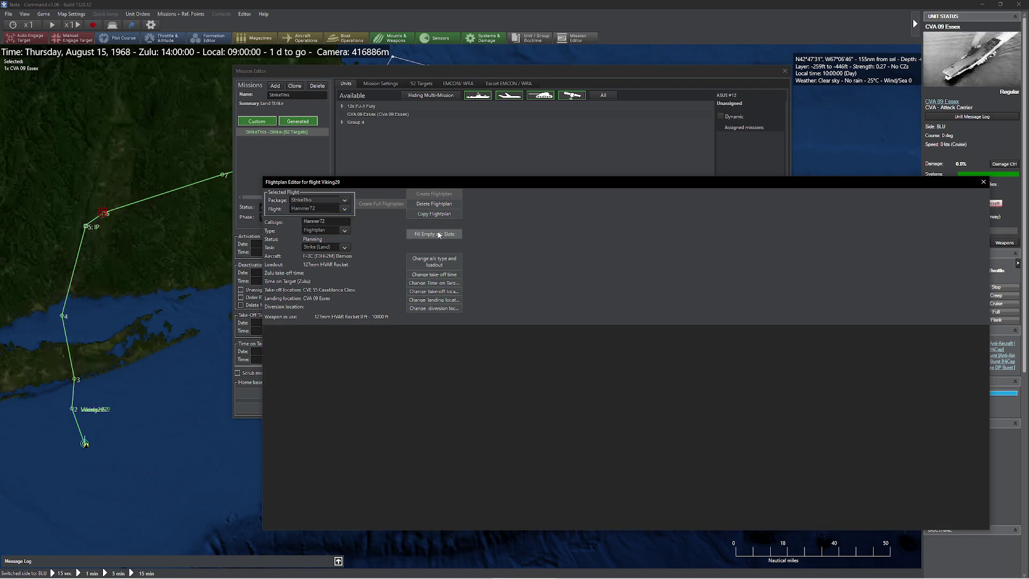
{"action": "left_click", "coordinate": [439, 235]}
{"action": "left_click", "coordinate": [316, 208]}
{"action": "left_click", "coordinate": [303, 232]}
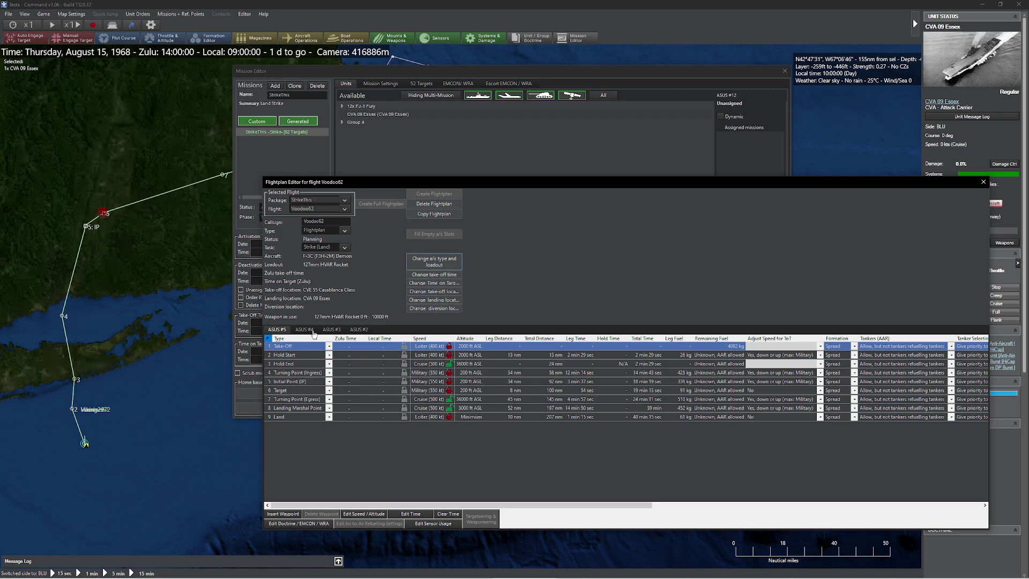
{"action": "left_click", "coordinate": [984, 181]}
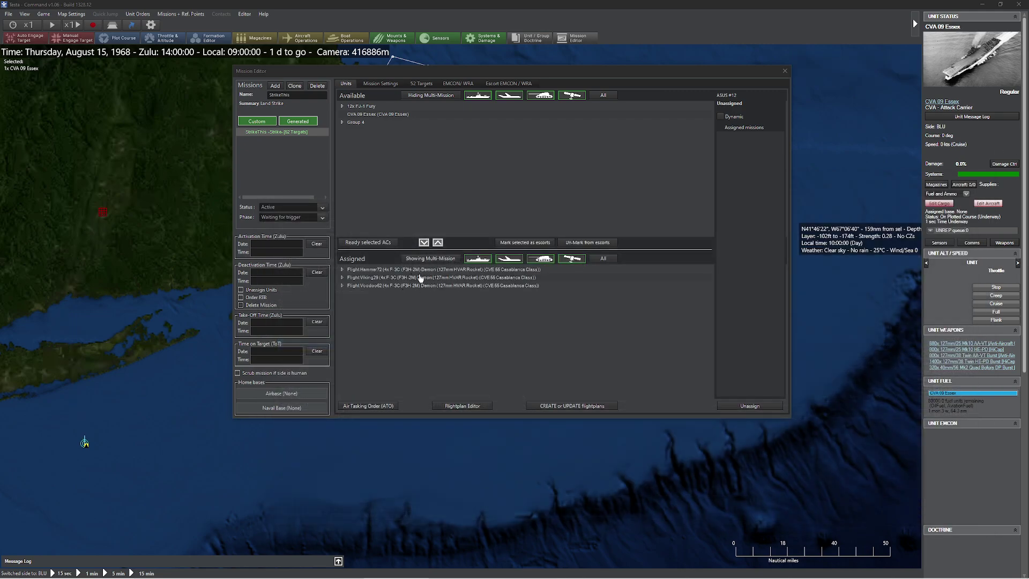
{"action": "left_click", "coordinate": [785, 71]}
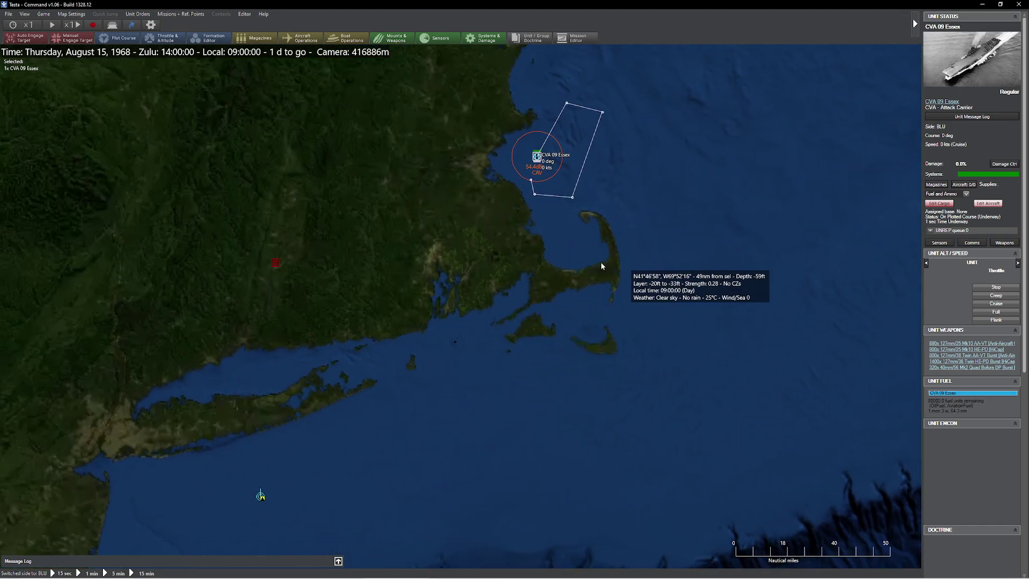
- Start the simulation clock, toggle unit grouping, and bring up CVA 09 Essex's Air Ops list with F6
{"action": "key", "text": "space"}
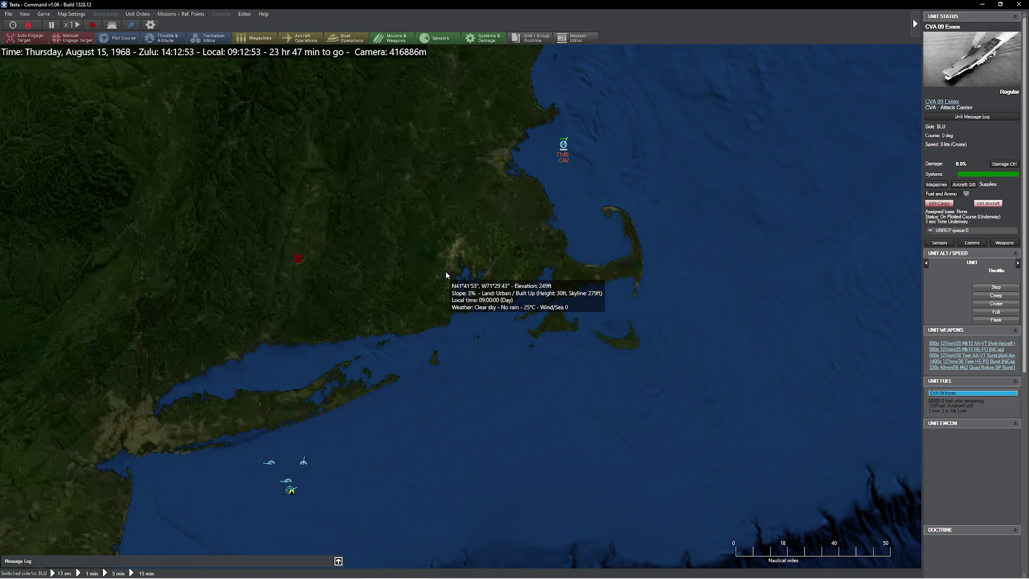
{"action": "left_click_drag", "start_coordinate": [368, 378], "coordinate": [447, 370]}
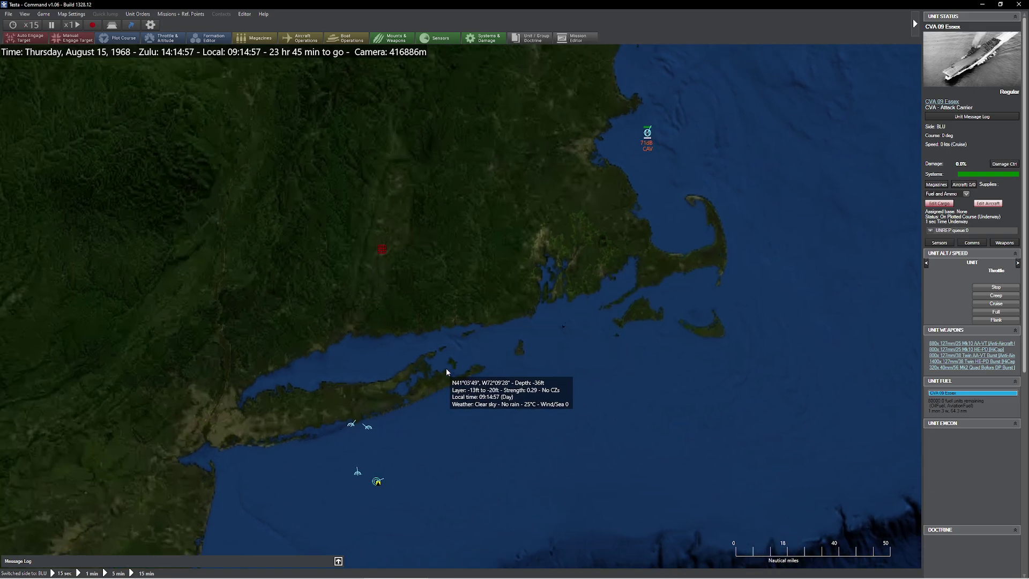
{"action": "scroll", "coordinate": [464, 315], "scroll_direction": "up", "scroll_amount": 2}
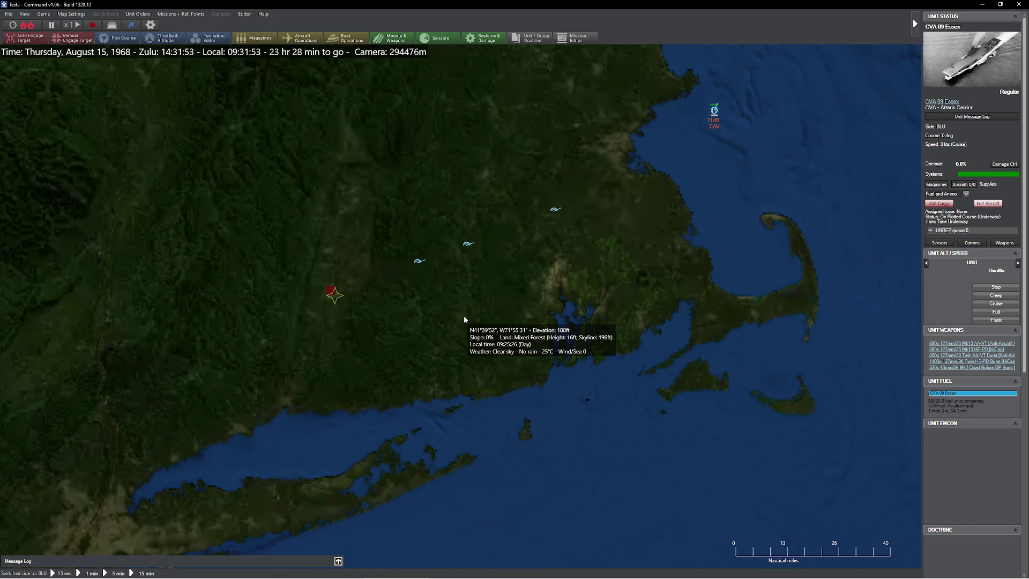
{"action": "key", "text": "ctrl+g"}
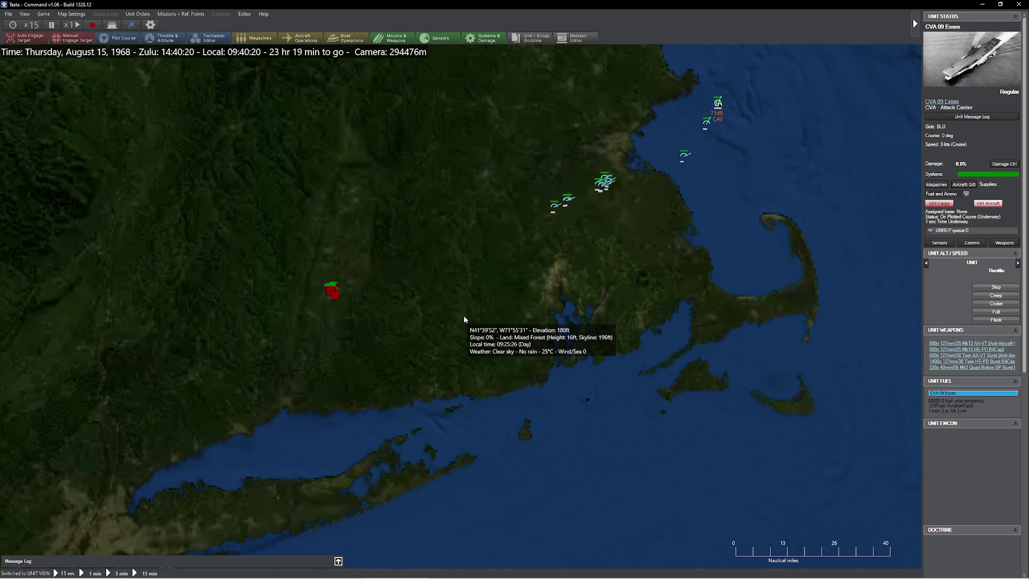
{"action": "scroll", "coordinate": [465, 316], "scroll_direction": "down", "scroll_amount": 2}
{"action": "key", "text": "ctrl+g"}
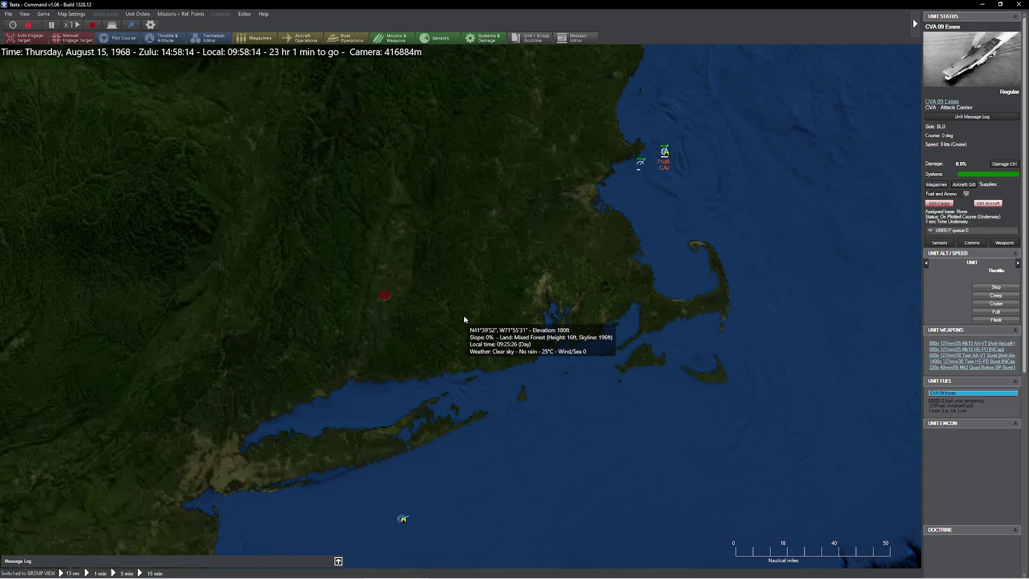
{"action": "left_click", "coordinate": [666, 149]}
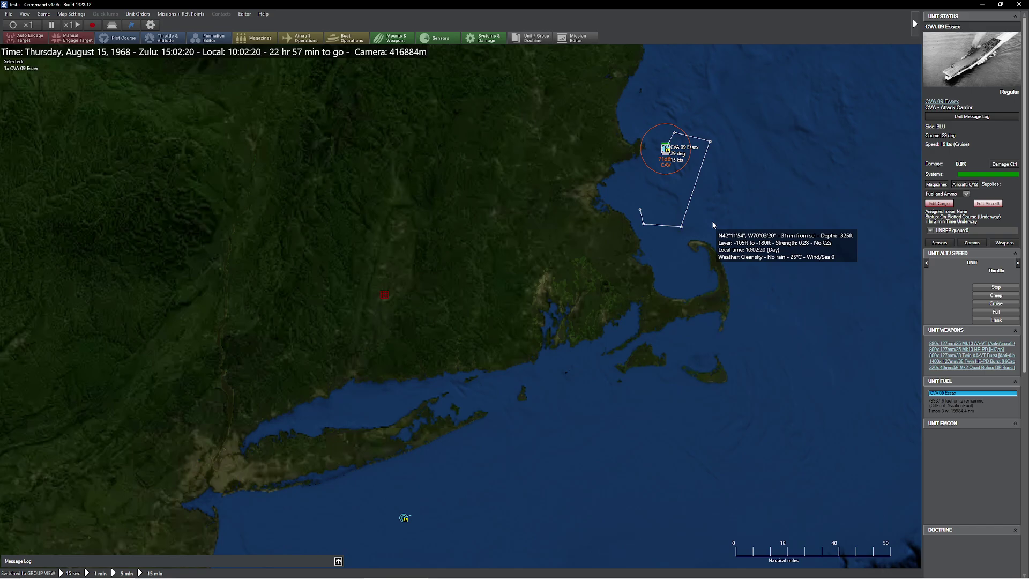
{"action": "key", "text": "F6"}
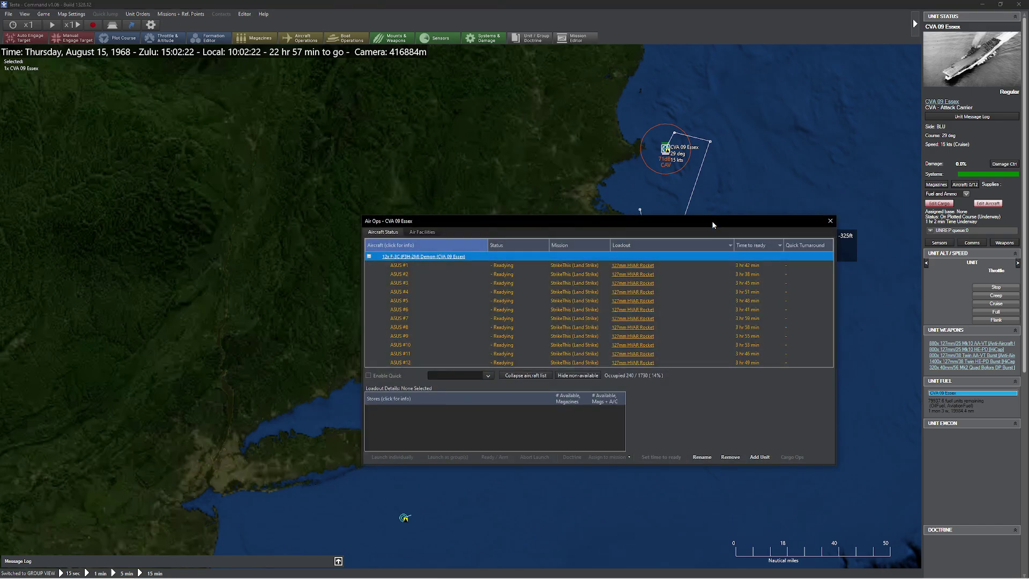